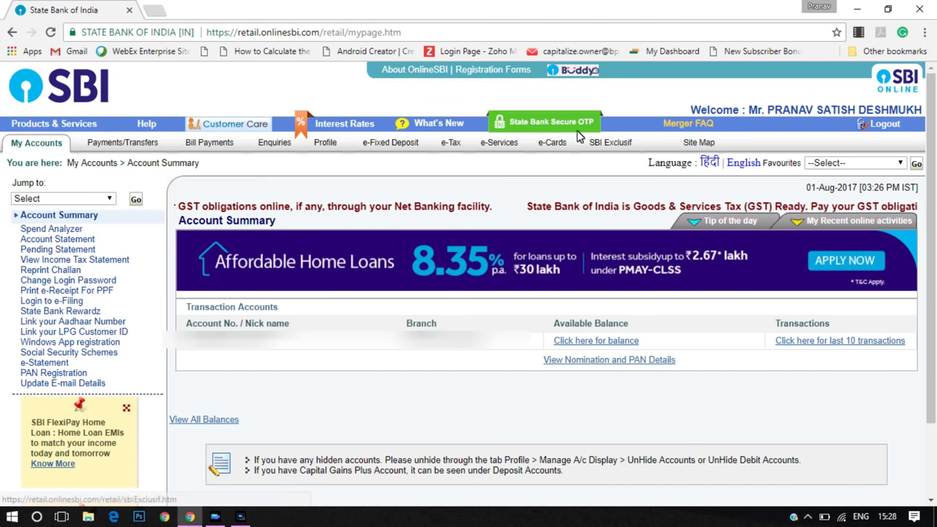
- Open the IPO (Equity) application under the Demat & ASBA e-services and accept its eligibility terms
left_click(511, 147)
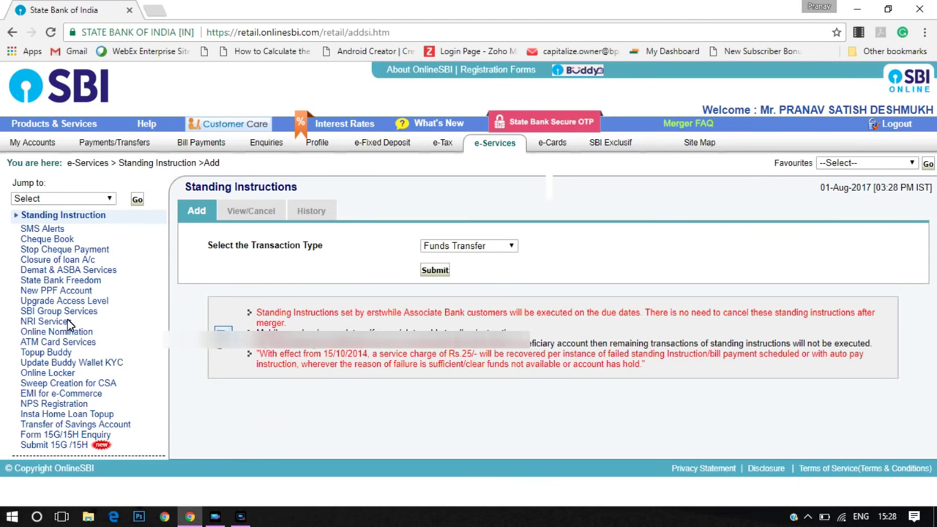
left_click(52, 270)
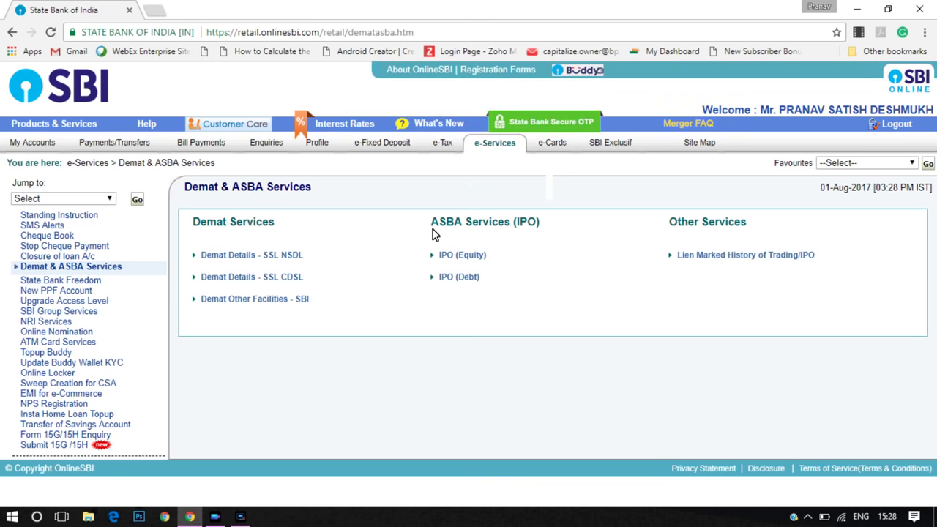
left_click_drag(434, 233, 428, 224)
left_click(542, 265)
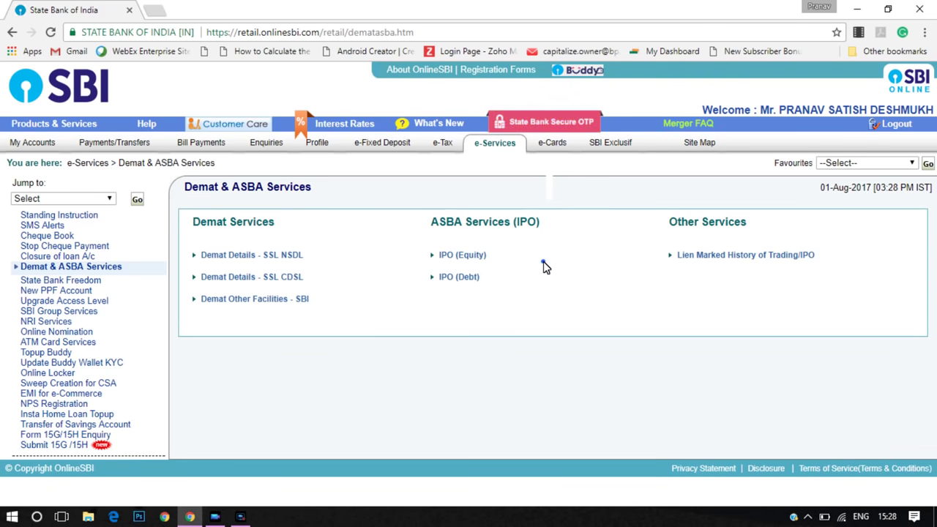
left_click(468, 259)
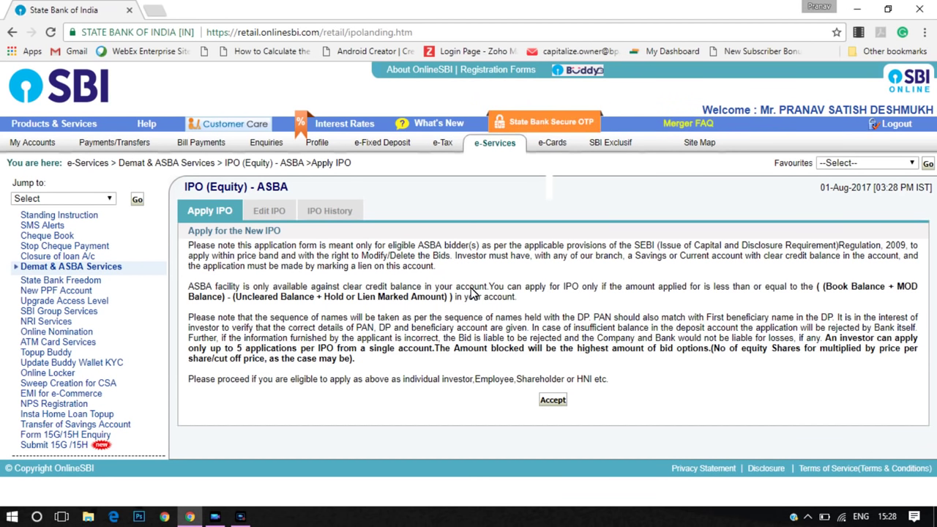
left_click(552, 402)
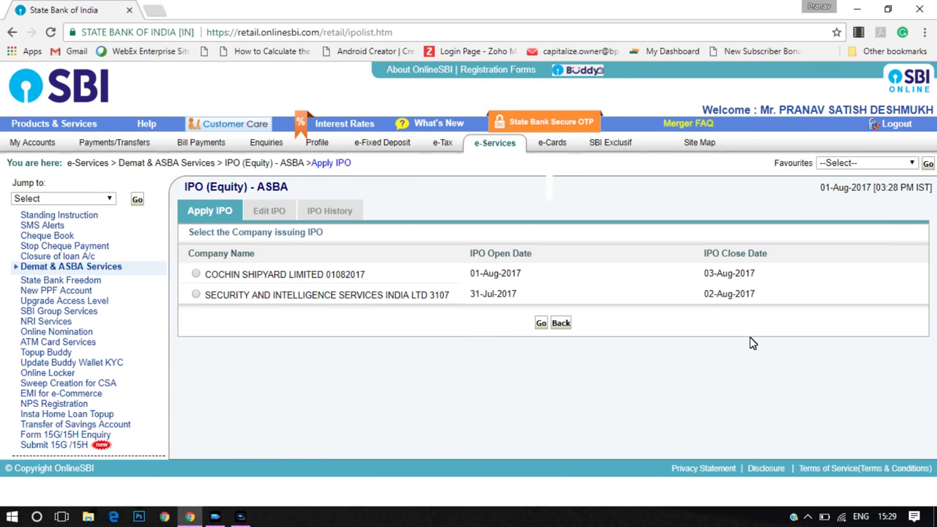
- Choose COCHIN SHIPYARD LIMITED as the company issuing the IPO and accept the ASBA investor undertaking
left_click(196, 273)
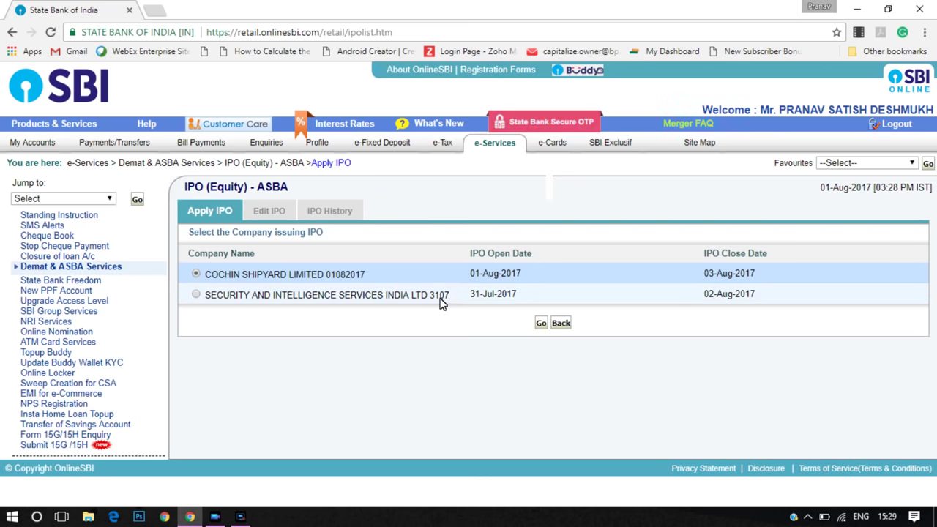
left_click(541, 325)
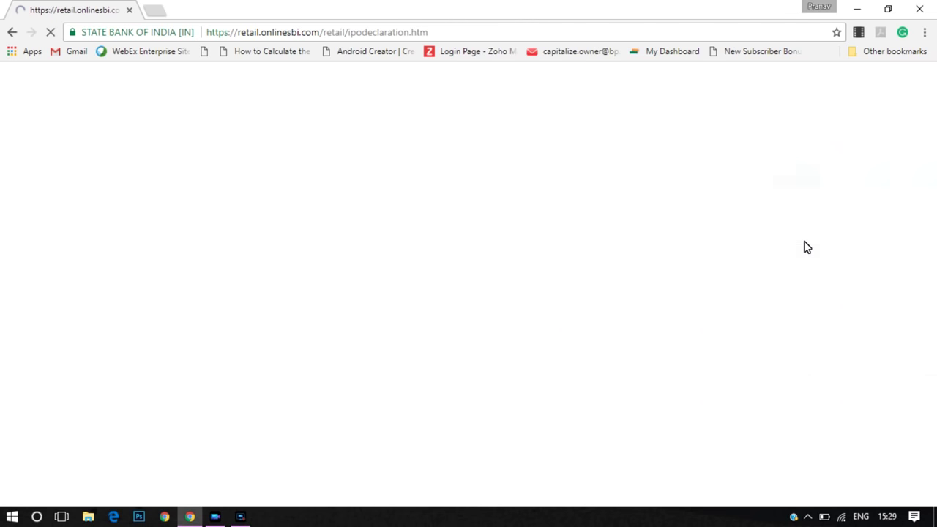
scroll(718, 276, "down", 2)
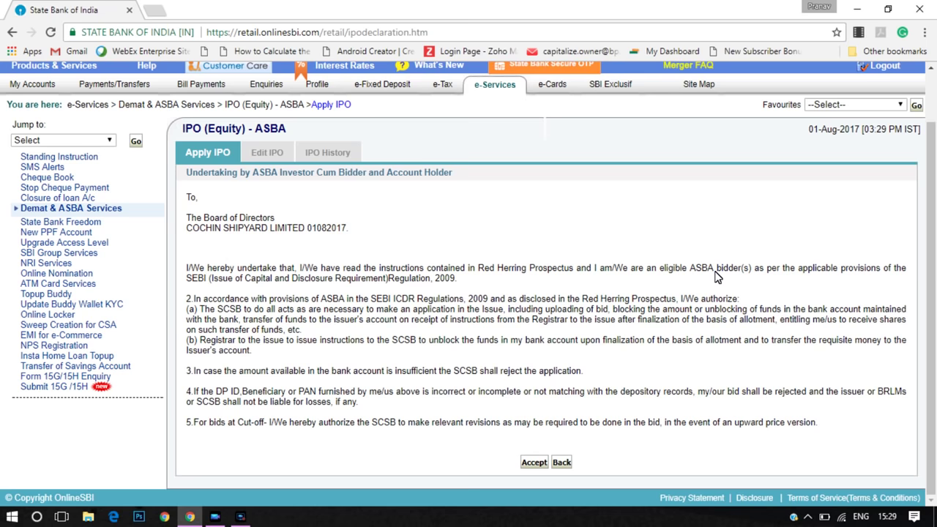
left_click(535, 462)
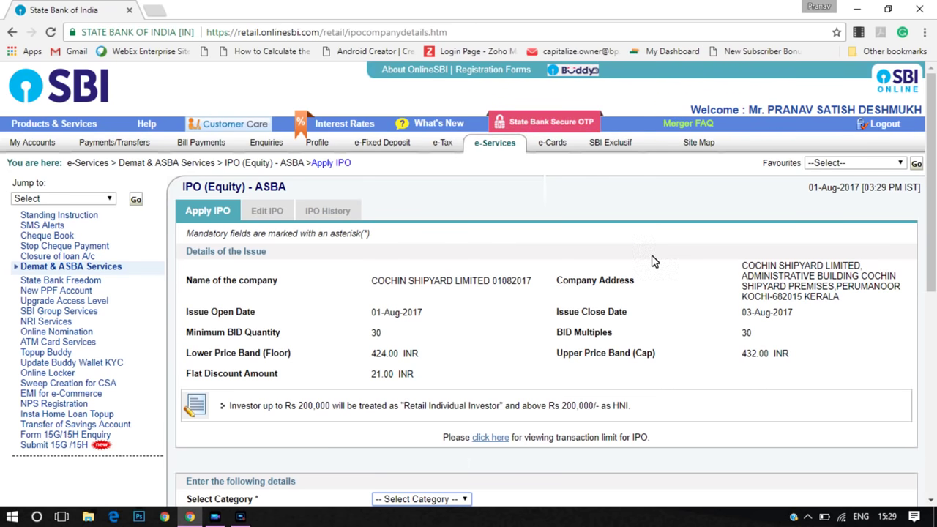
- Check the minimum bid quantity in the issue details and set the application category to Individual
double_click(374, 334)
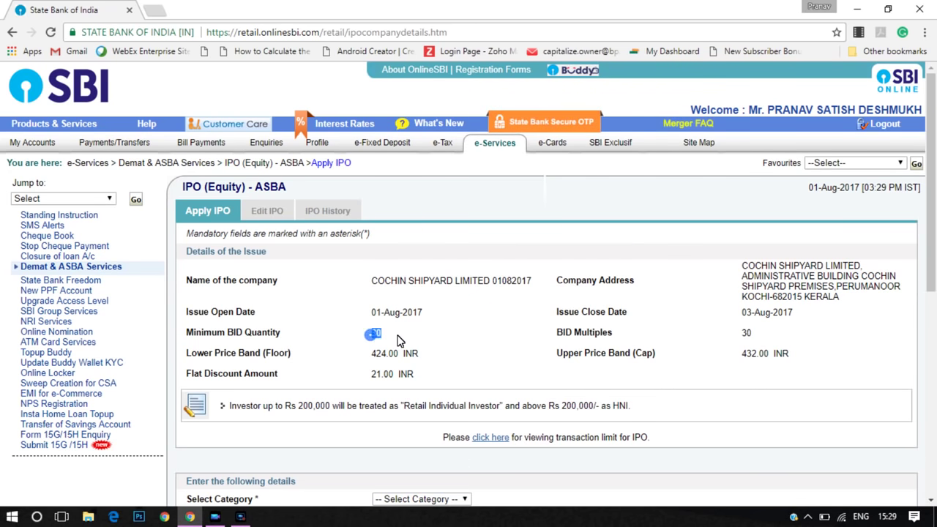
left_click(468, 334)
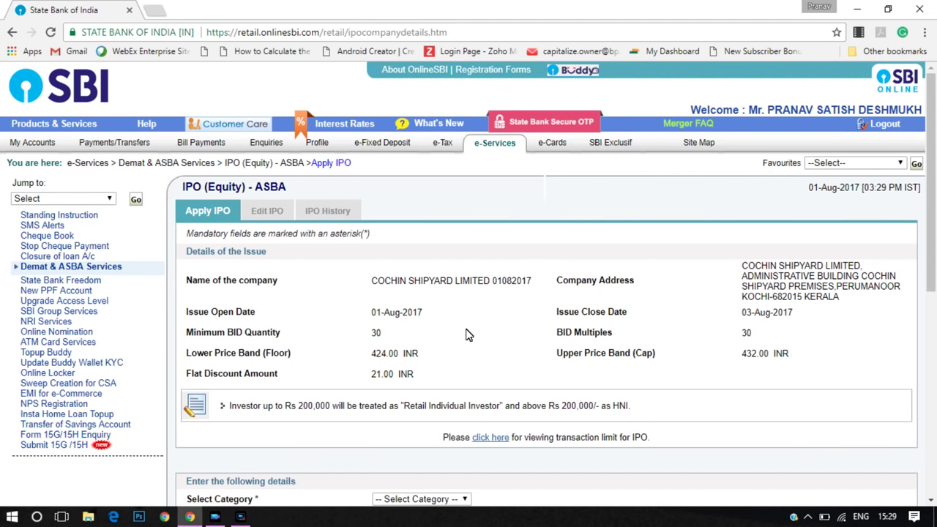
scroll(469, 334, "down", 2)
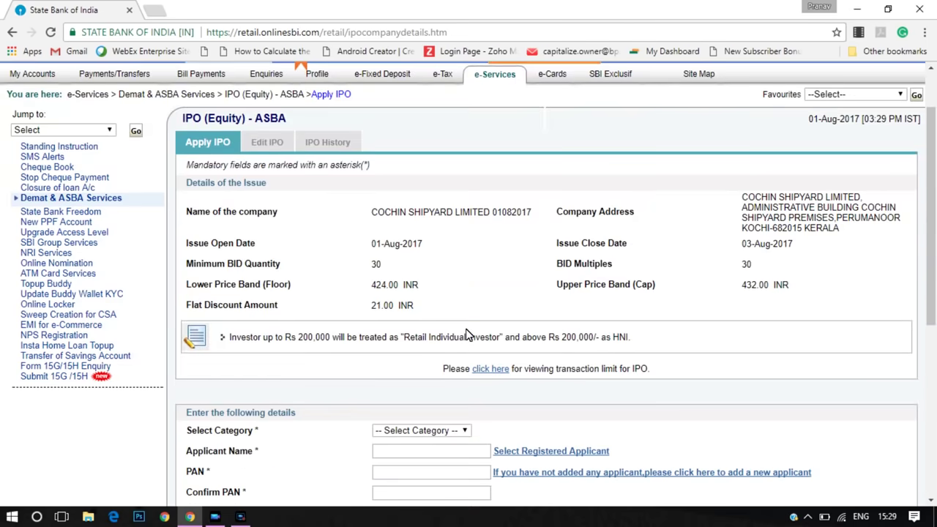
scroll(468, 335, "down", 3)
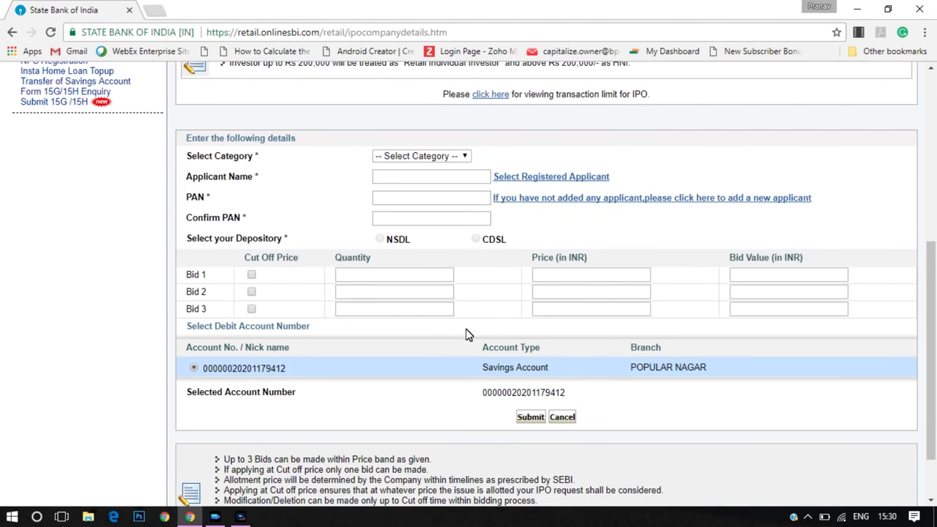
left_click(444, 156)
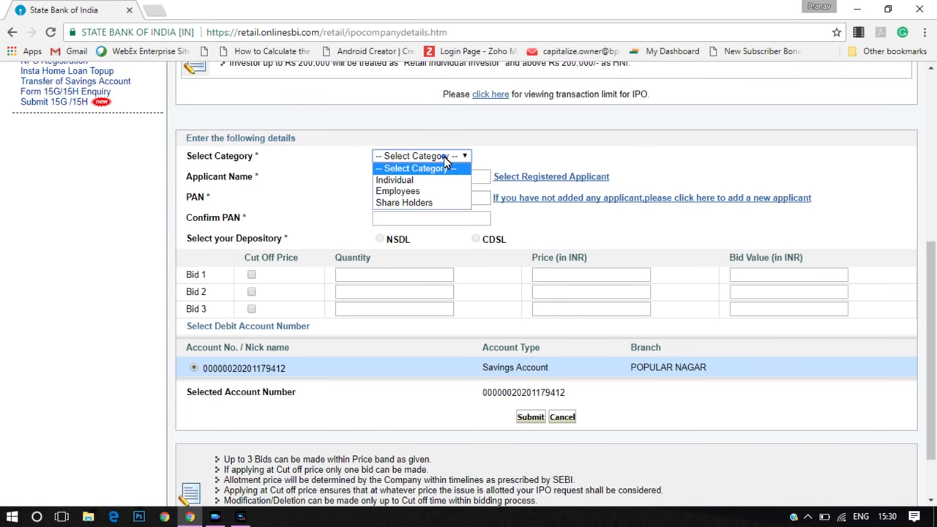
left_click(433, 180)
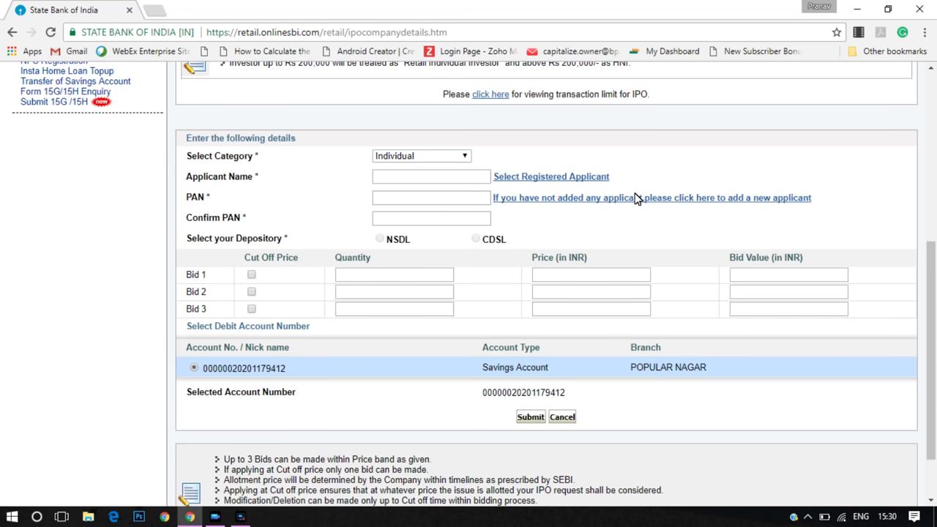
- Start adding a new IPO applicant and submit the profile password to reach the applicant details form
left_click(683, 200)
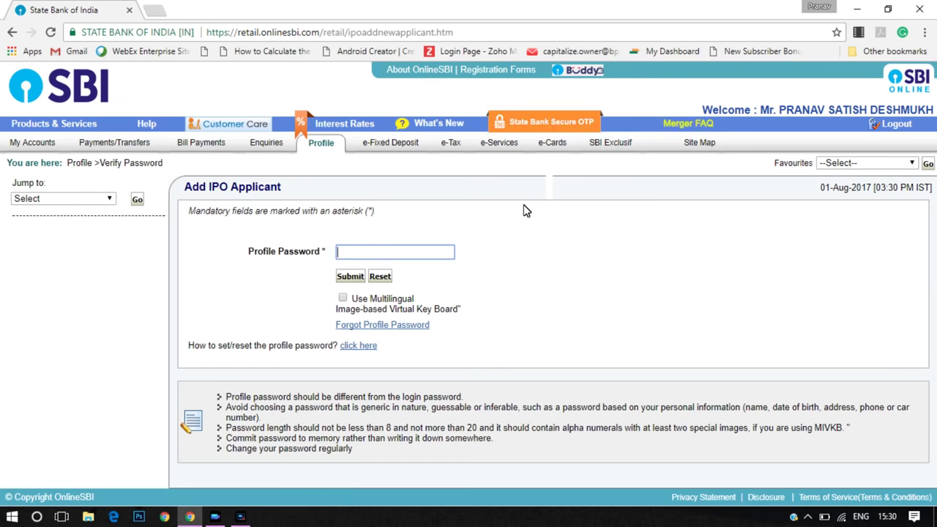
type("••••••")
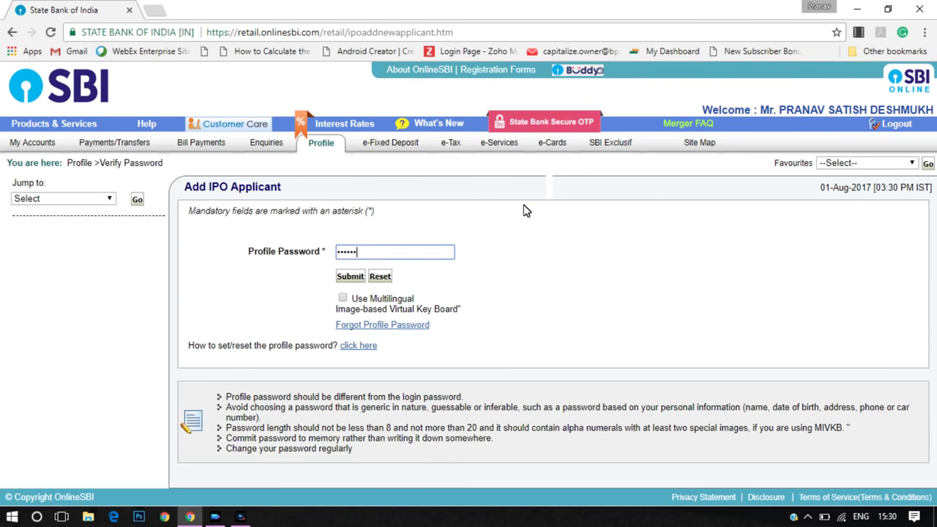
key("BackSpace")
key("BackSpace")
key("BackSpace")
key("BackSpace")
key("BackSpace")
key("BackSpace")
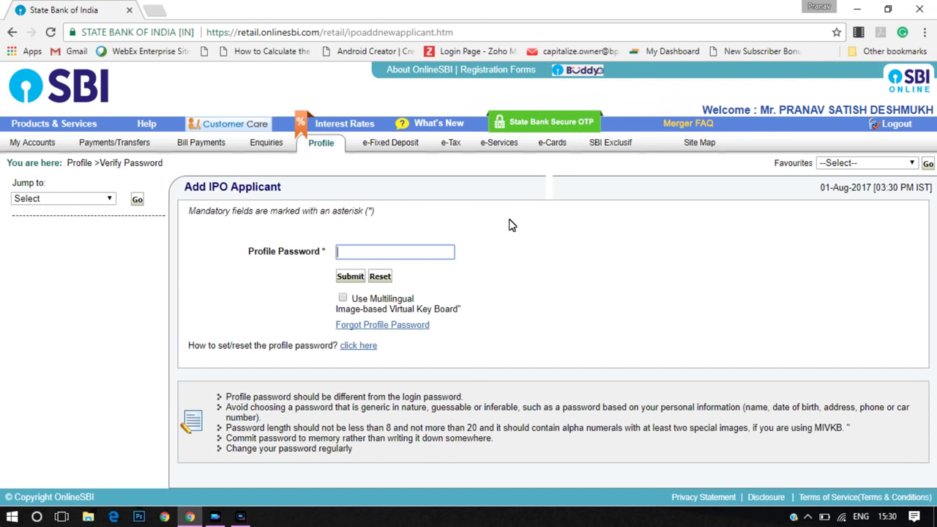
type("•••••••")
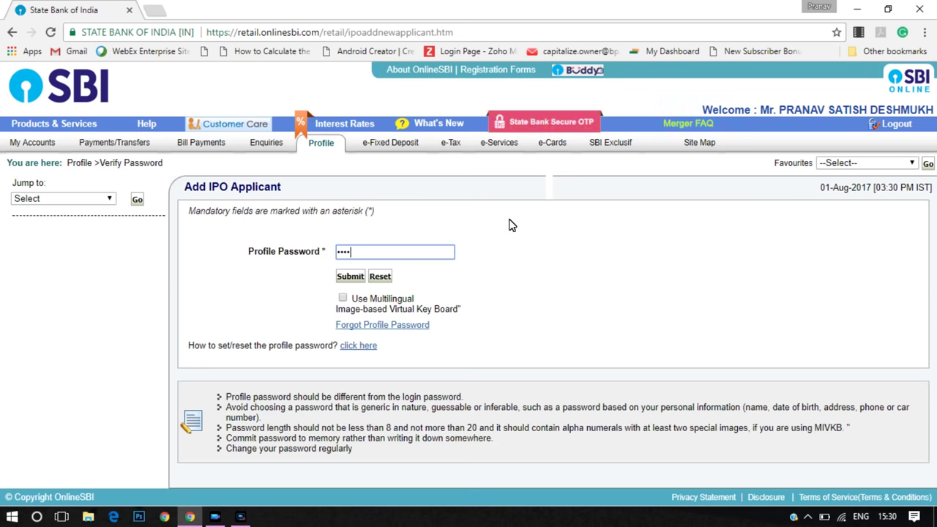
key("Return")
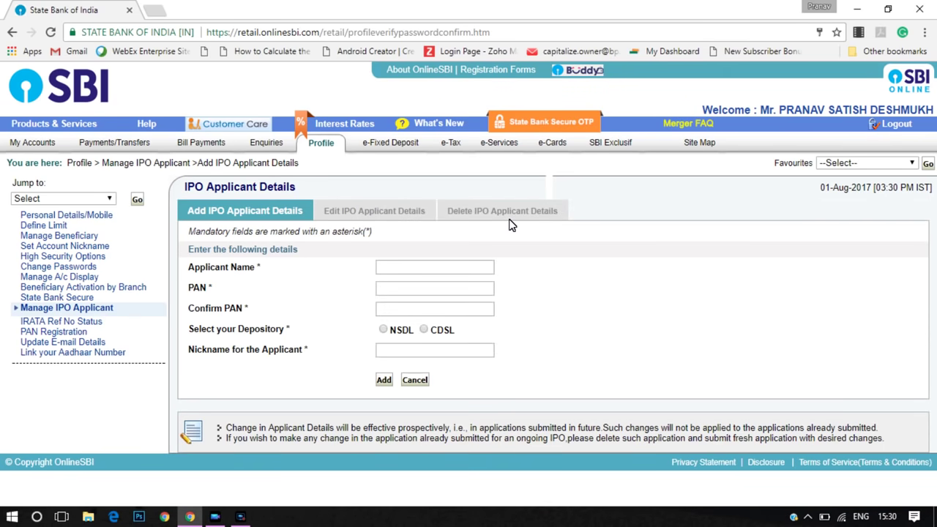
- Go through the new applicant form's fields with NSDL as the depository, and cancel the entry
left_click(391, 269)
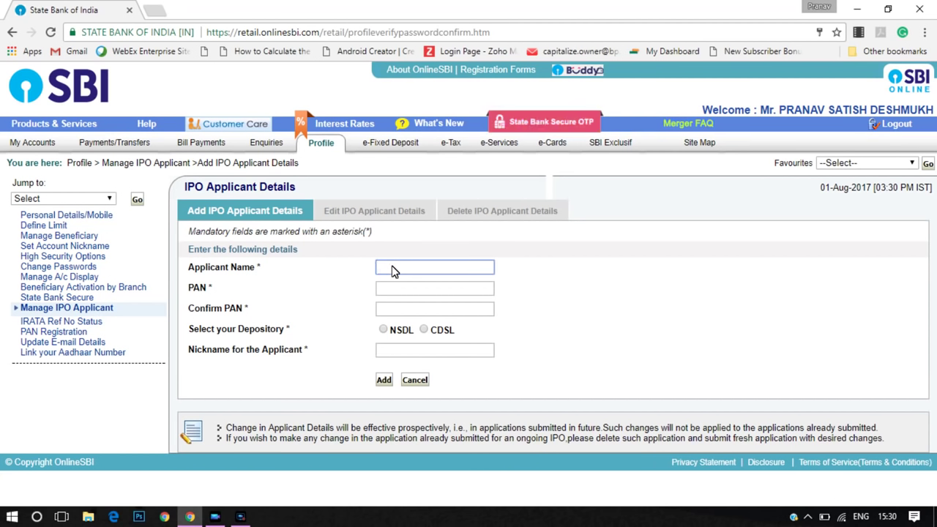
left_click(389, 290)
left_click(388, 311)
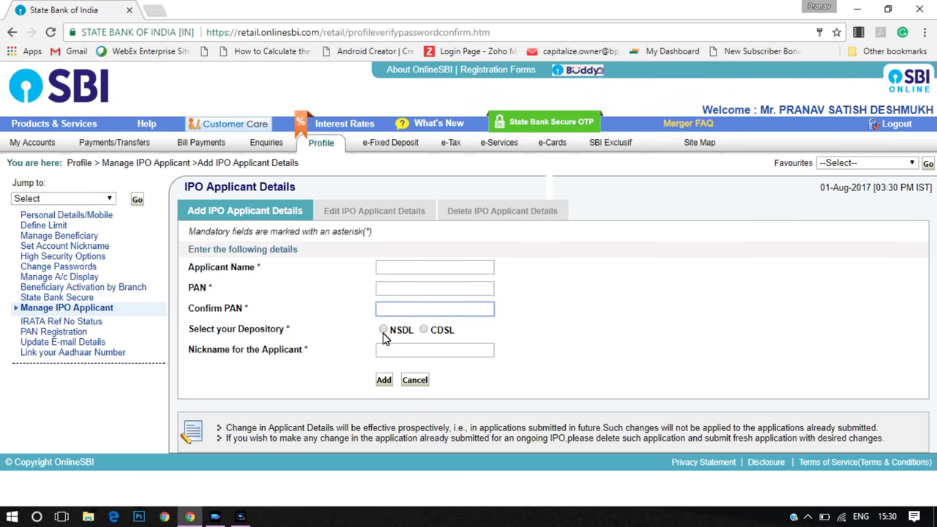
left_click(383, 330)
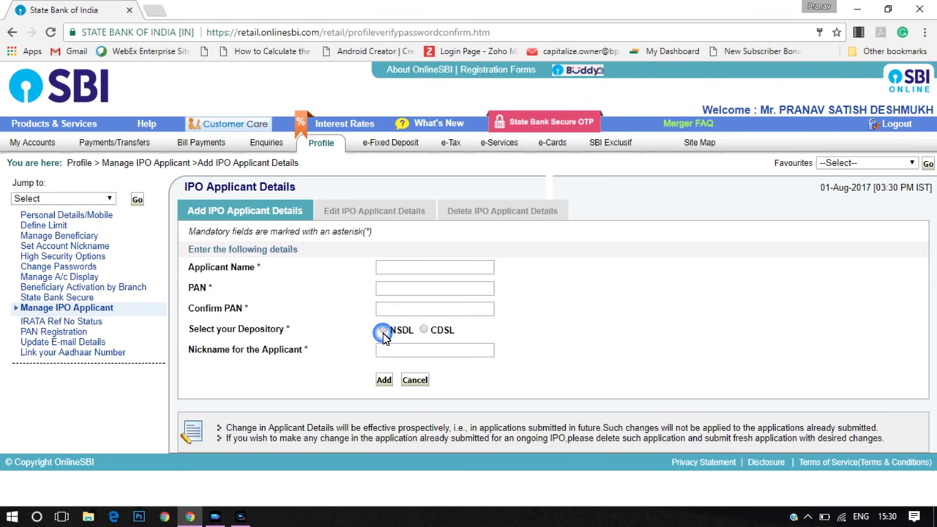
left_click(442, 356)
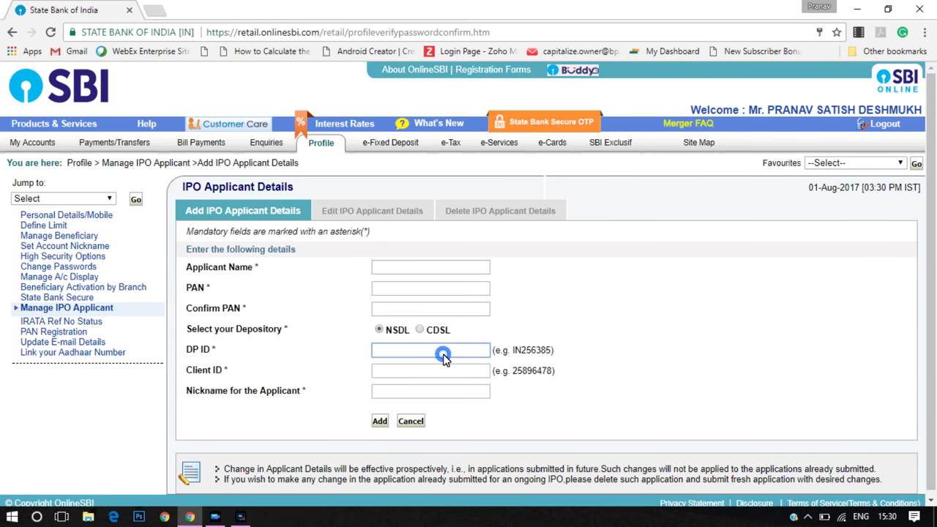
left_click(439, 374)
left_click(432, 390)
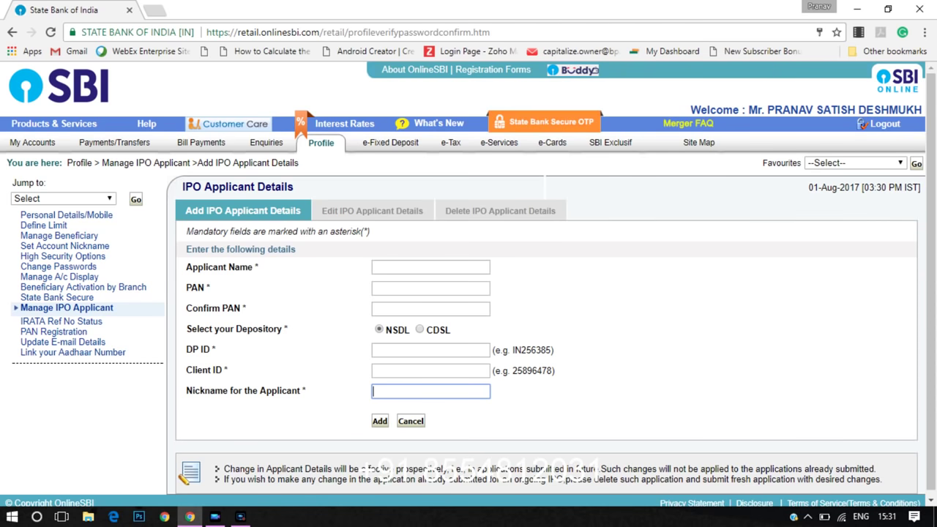
left_click(412, 426)
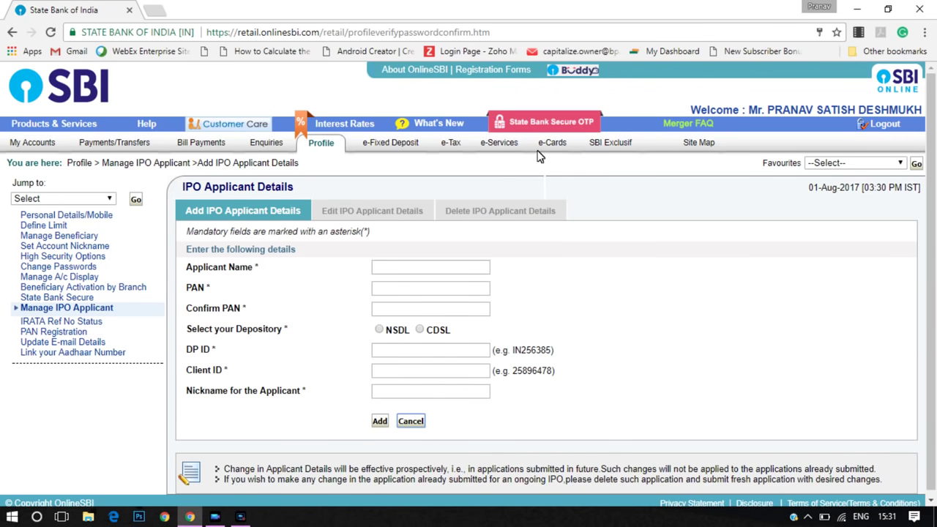
- Return to the IPO (Equity) application in Demat & ASBA Services and accept its terms again
left_click(503, 144)
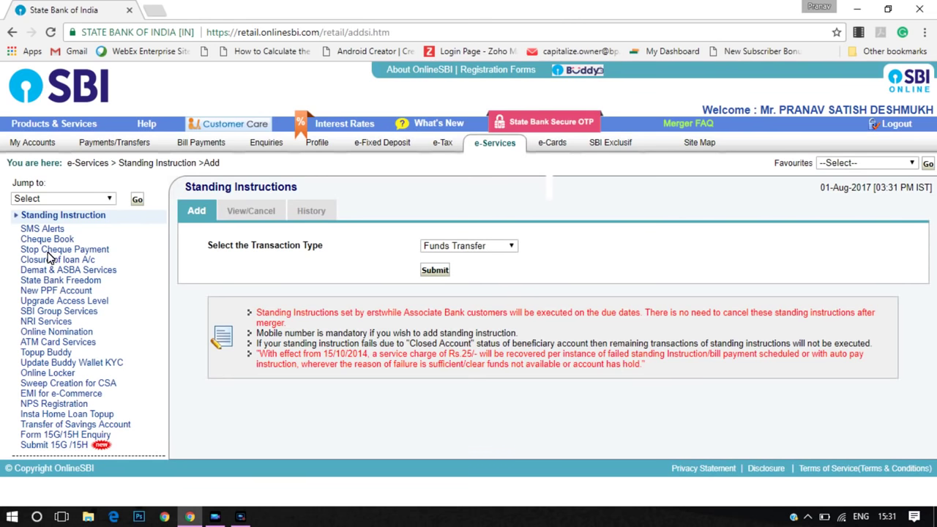
left_click(46, 270)
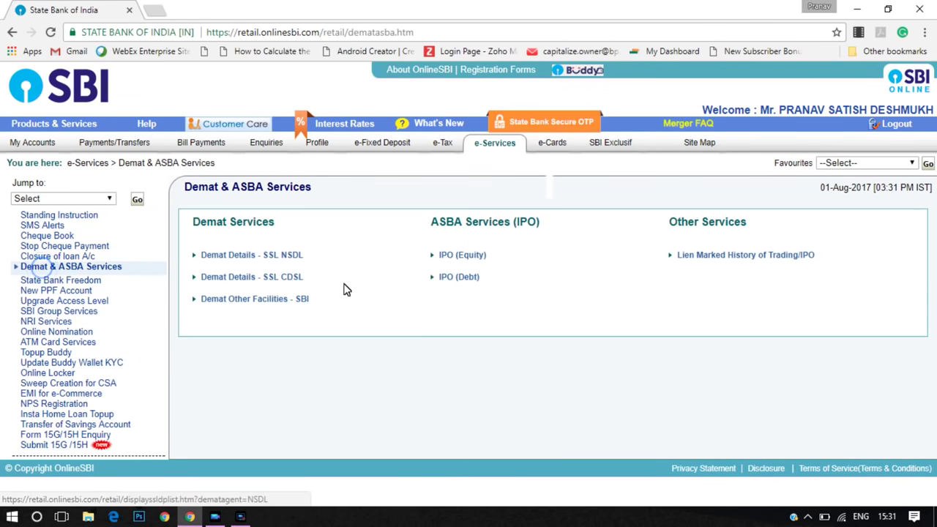
left_click(459, 255)
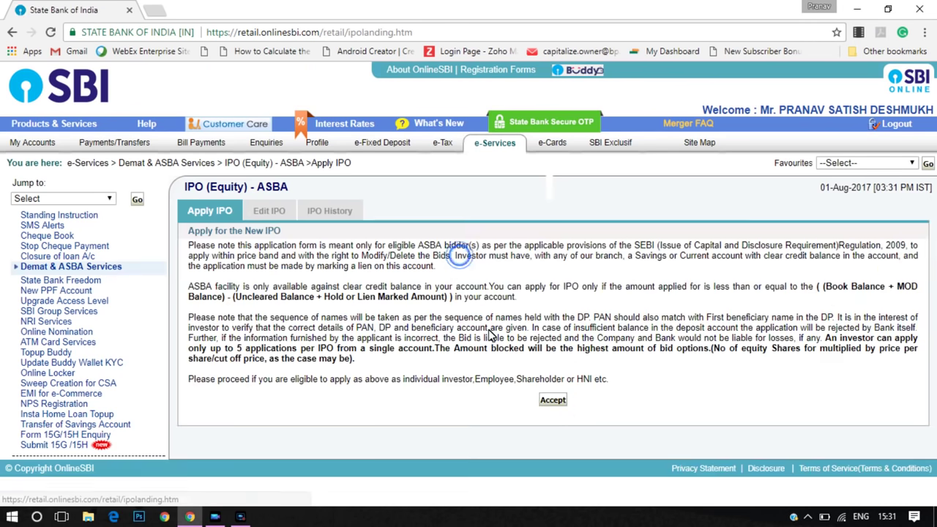
left_click(558, 405)
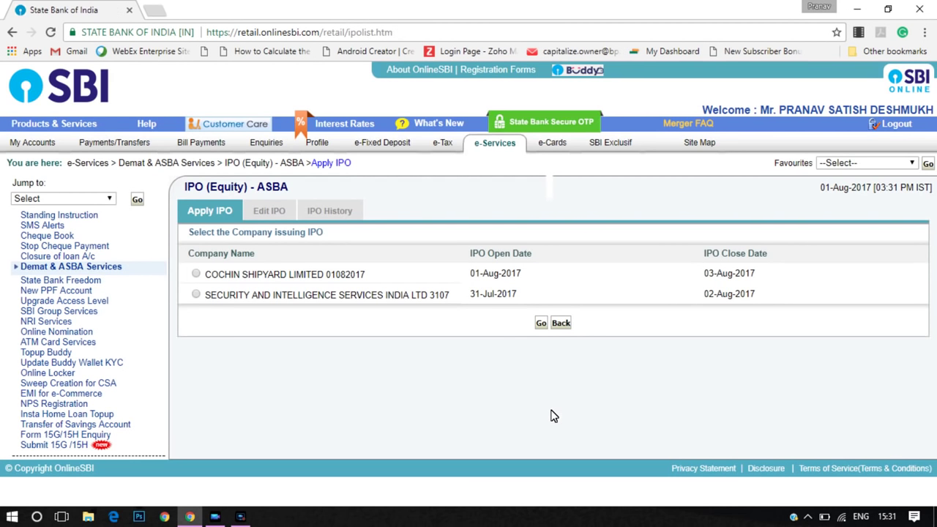
- Select the COCHIN SHIPYARD LIMITED issue again and accept its investor undertaking
left_click(196, 273)
left_click(543, 325)
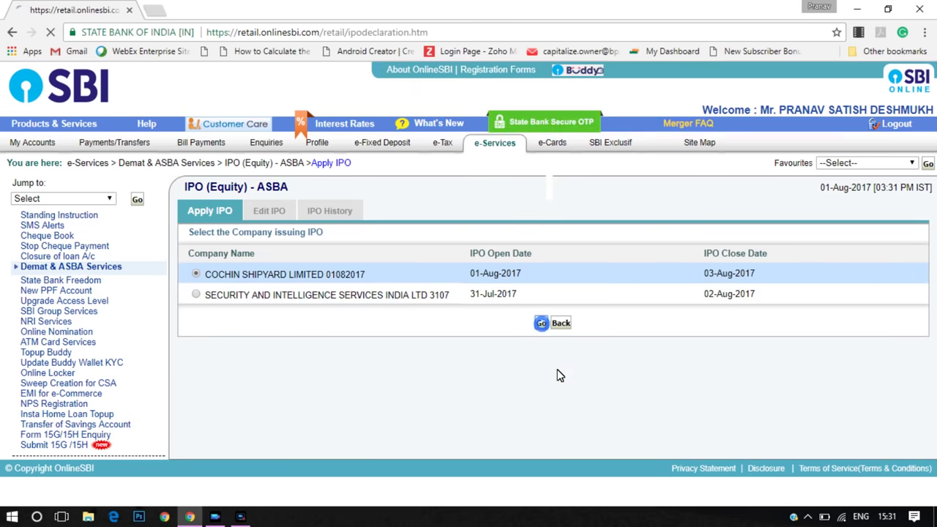
scroll(545, 395, "down", 1)
left_click(533, 463)
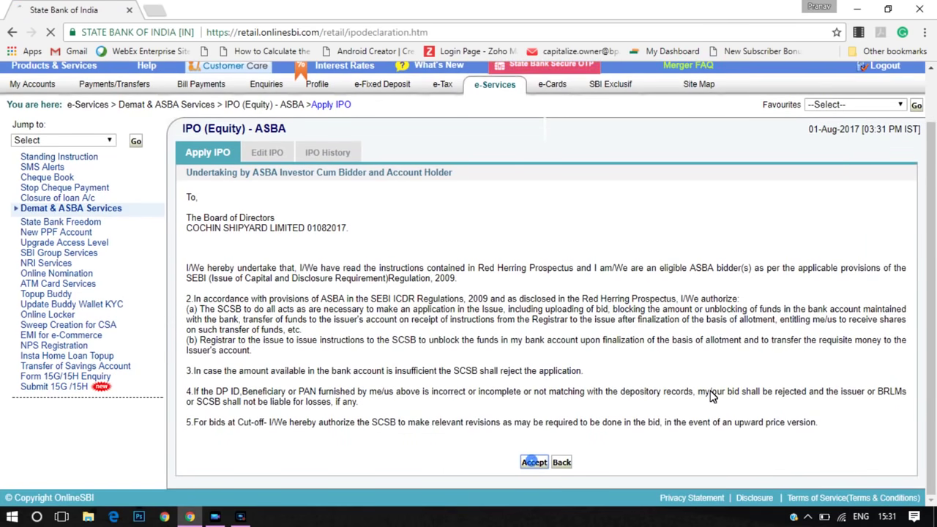
- Set the category of the Cochin Shipyard IPO application to Individual
scroll(711, 393, "down", 2)
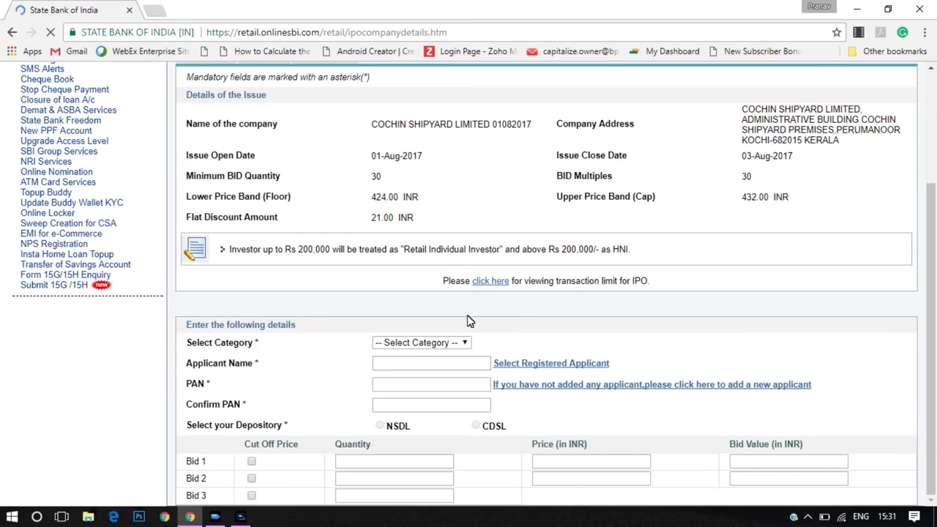
left_click(464, 342)
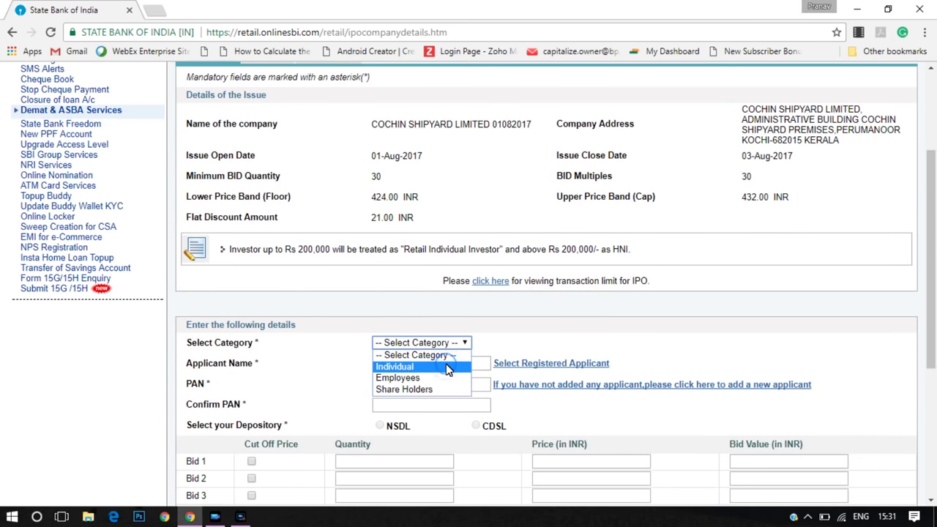
left_click(449, 368)
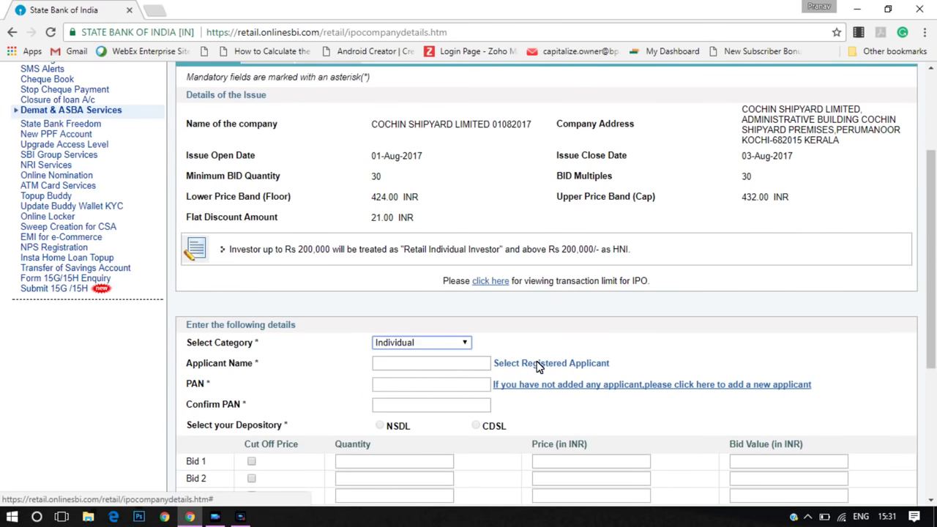
- Fill in the applicant details by choosing the saved nickname from the registered applicants
left_click(536, 364)
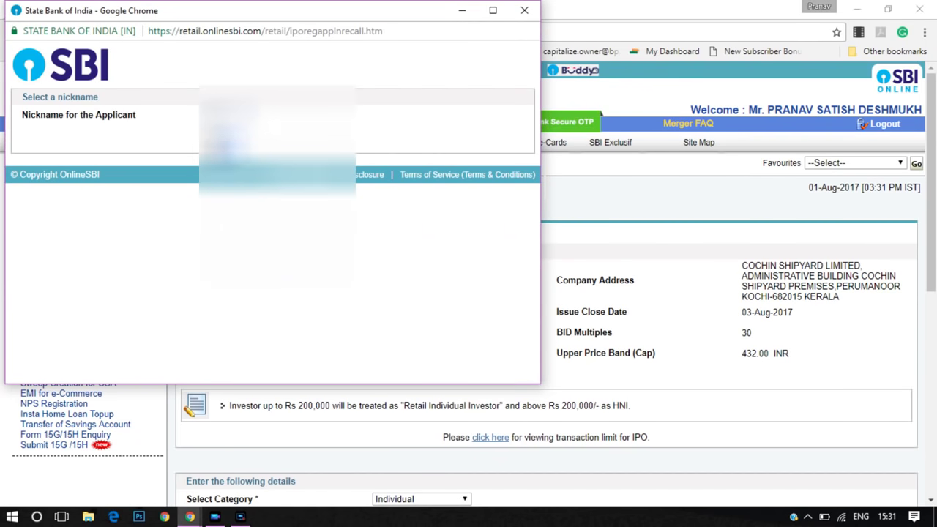
left_click(212, 139)
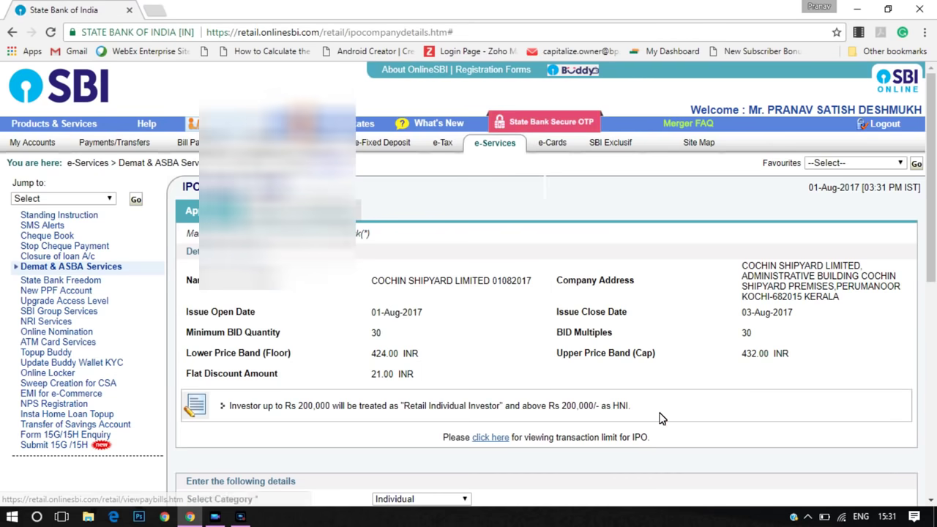
- Enter Bid 1 at the cut-off price with a quantity of 30, and submit the application
scroll(645, 403, "down", 3)
scroll(625, 393, "down", 1)
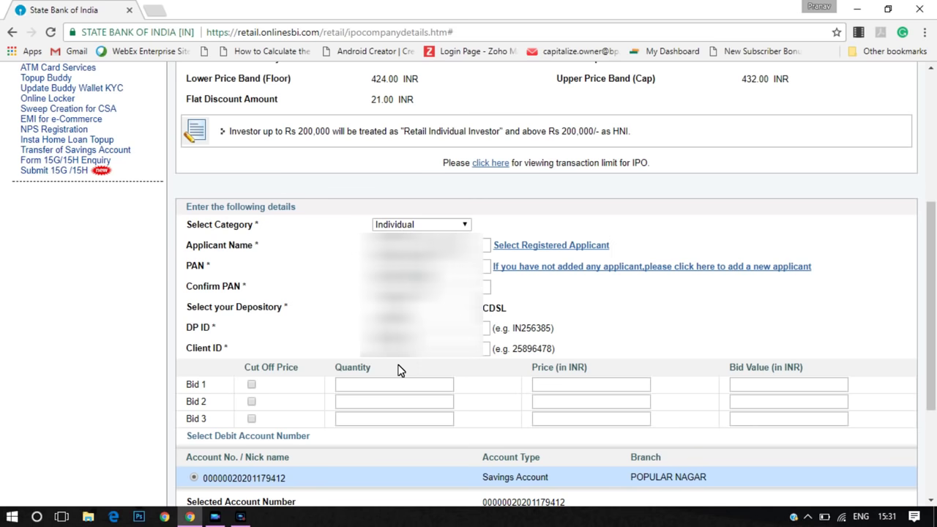
left_click(252, 384)
left_click(359, 383)
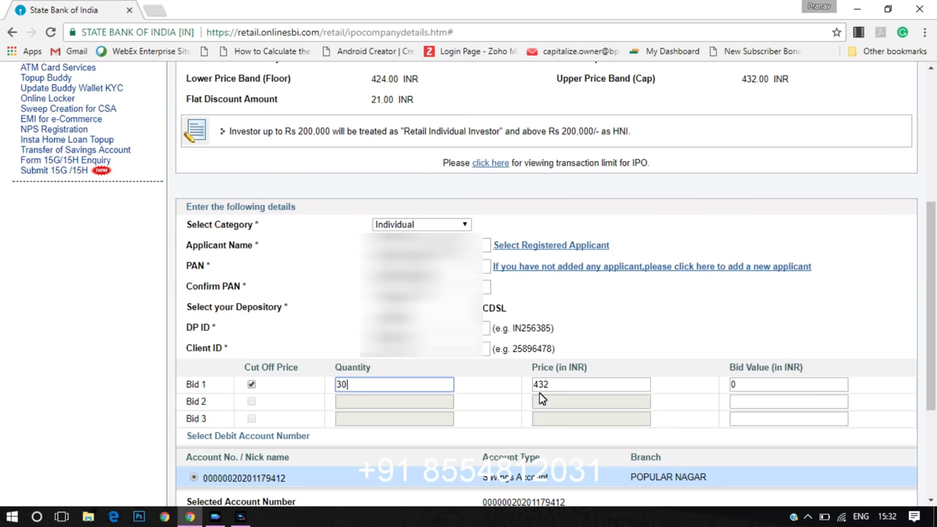
scroll(541, 398, "down", 5)
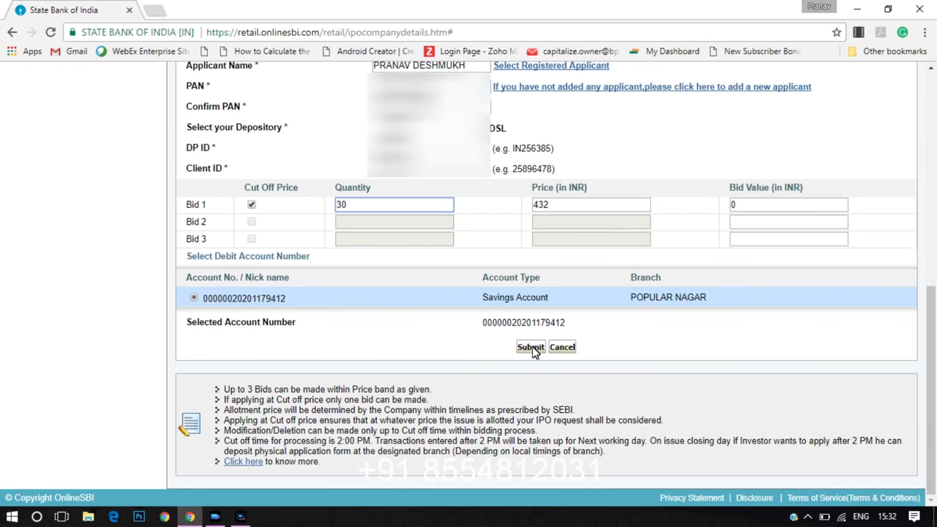
left_click(533, 346)
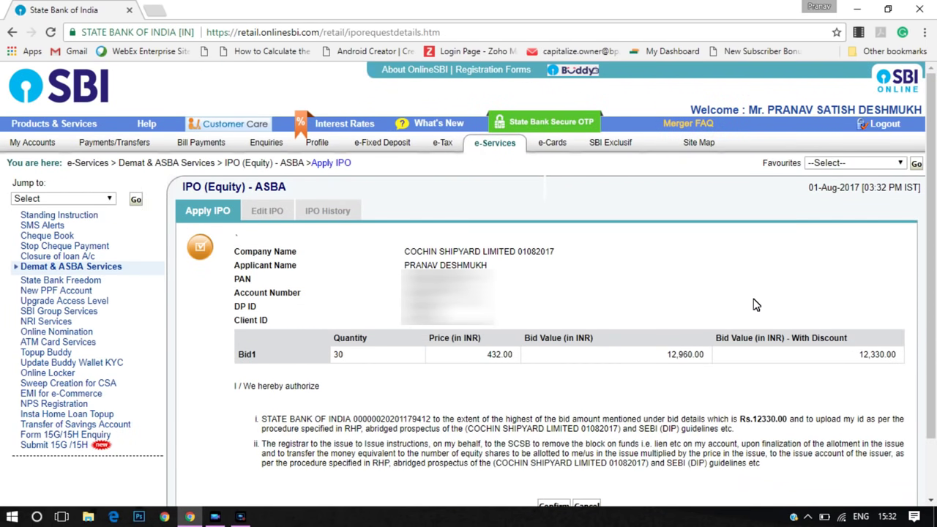
- Confirm the Cochin Shipyard bid authorization and accept scheduling the request for 02-Aug-2017
scroll(755, 303, "down", 2)
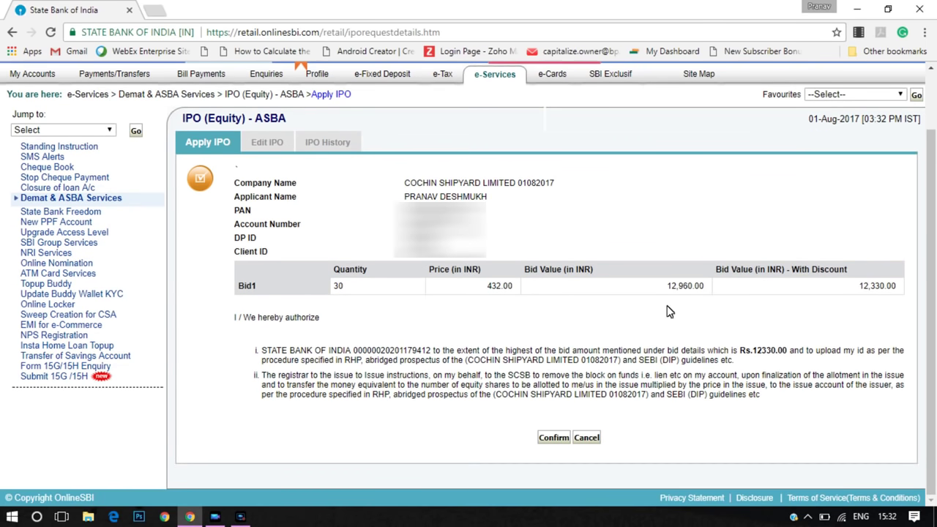
left_click(557, 438)
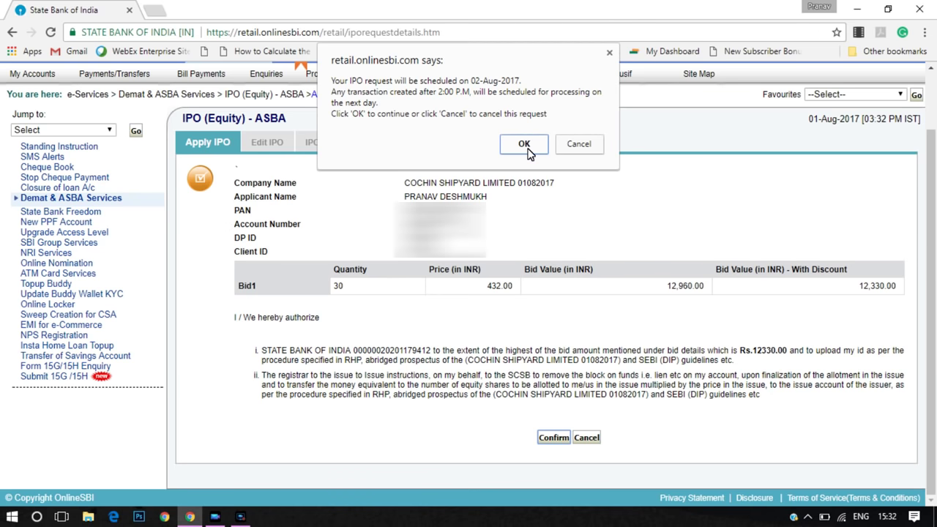
left_click(525, 144)
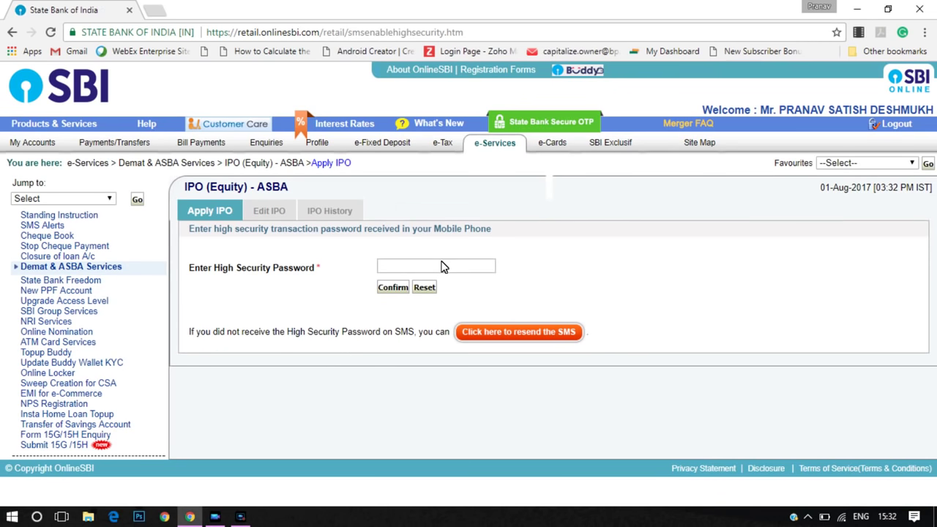
- Enter the high security password received by SMS and confirm the IPO request
left_click(438, 266)
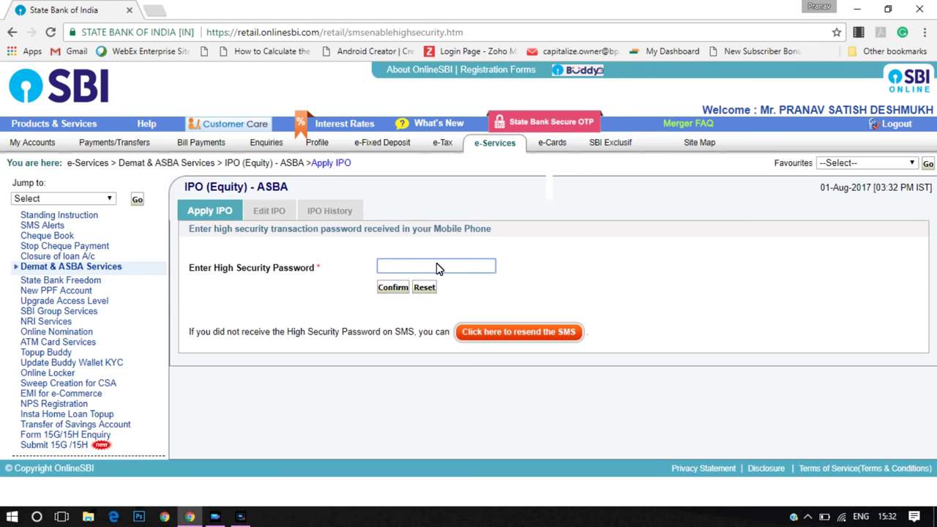
key("ctrl+v")
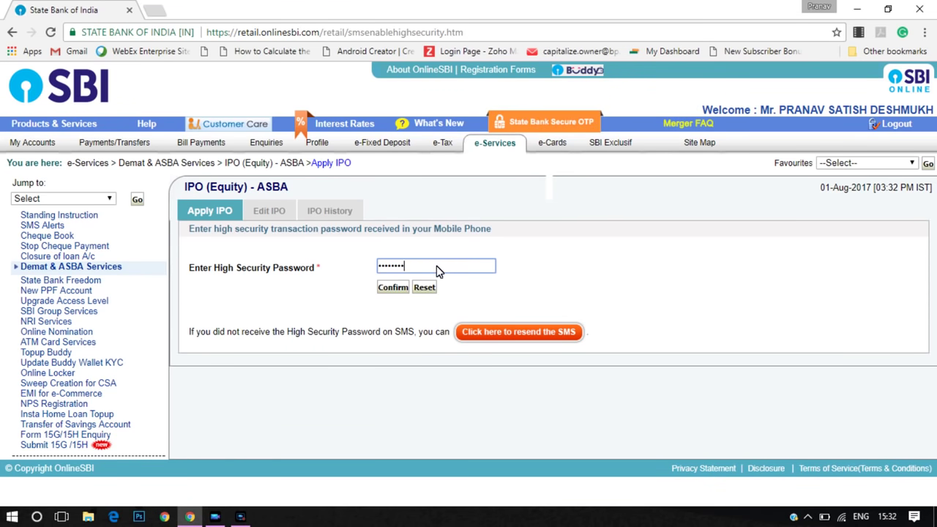
left_click(388, 289)
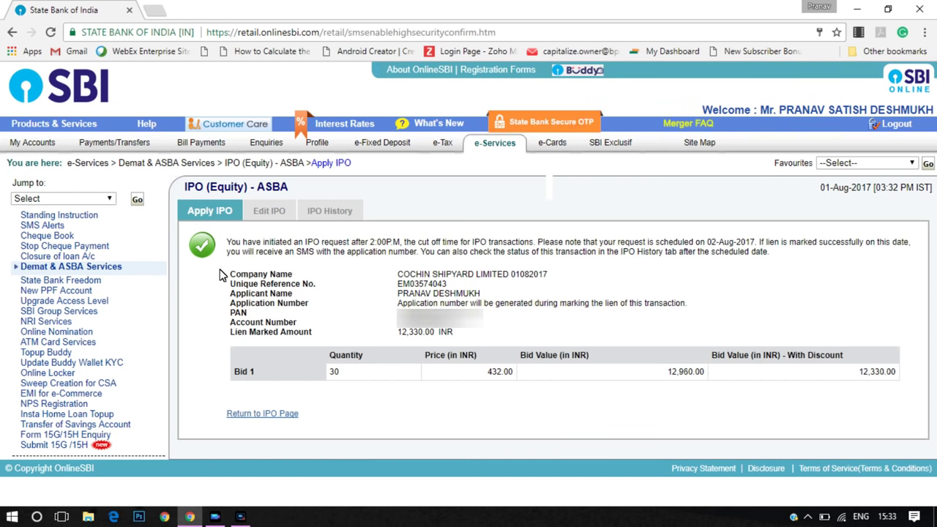
- Examine the lien marked amount, the bid value and the discounted bid value in the IPO request summary
left_click_drag(397, 333, 441, 339)
left_click(534, 327)
left_click_drag(661, 372, 707, 386)
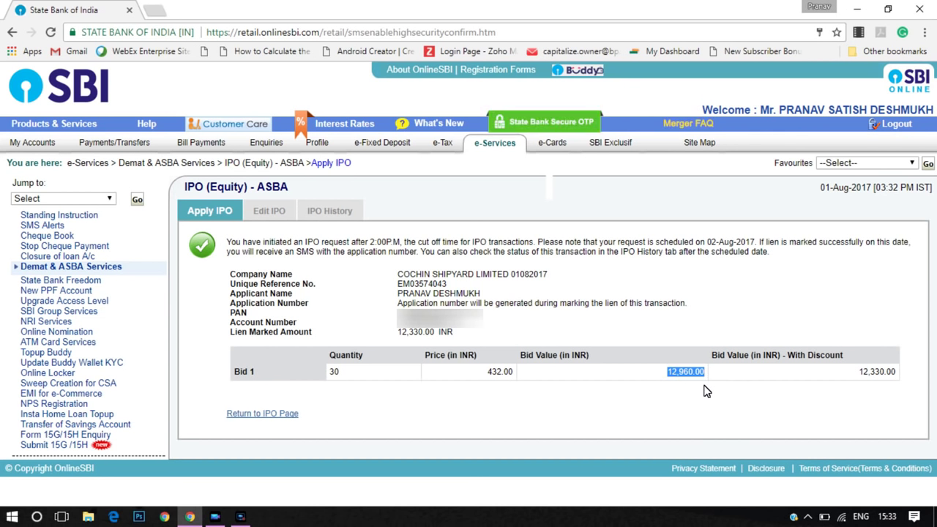
left_click(811, 380)
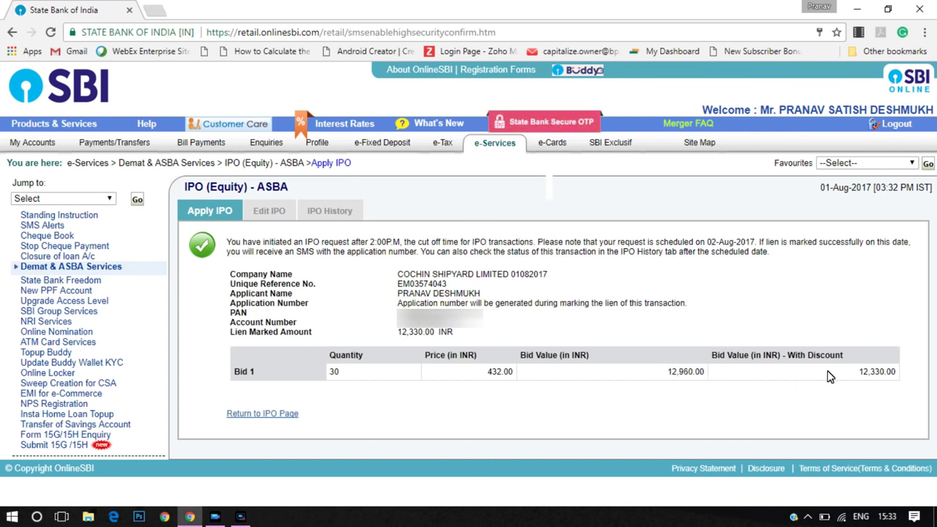
left_click_drag(855, 373, 922, 390)
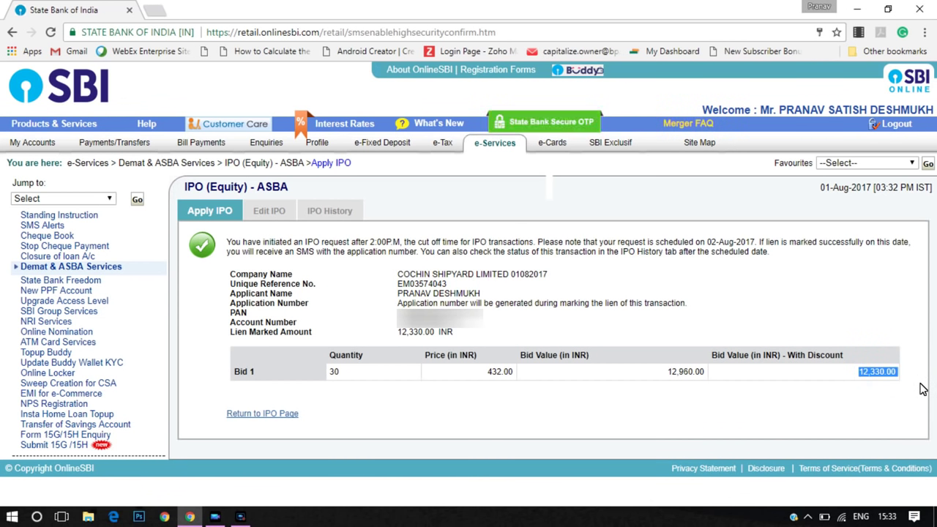
left_click(882, 327)
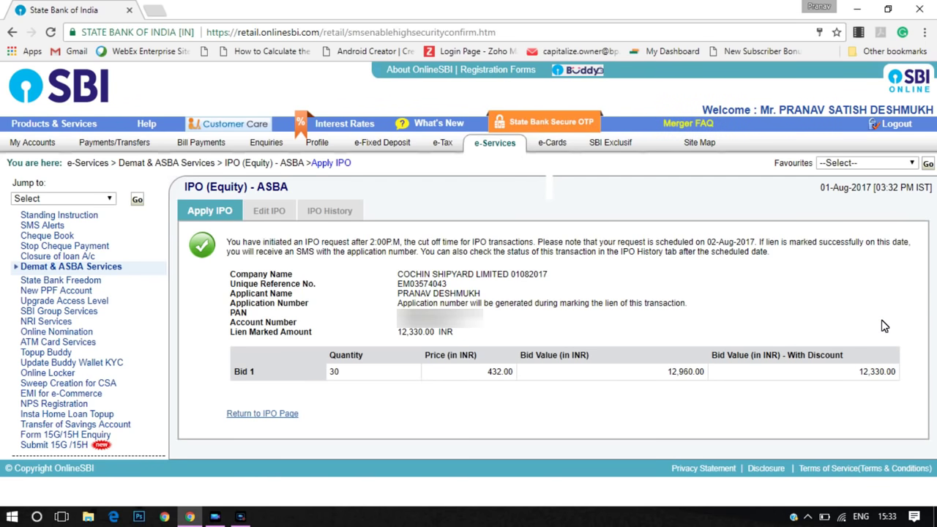